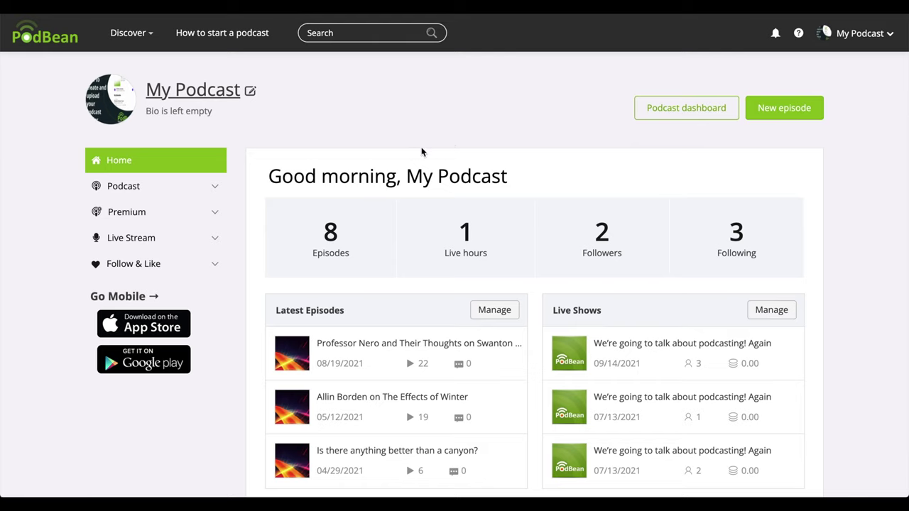
Step: Create a new premium channel with the URL 'MyPodcastChannel' from the Premium Channels list
{"action": "left_click", "coordinate": [190, 215]}
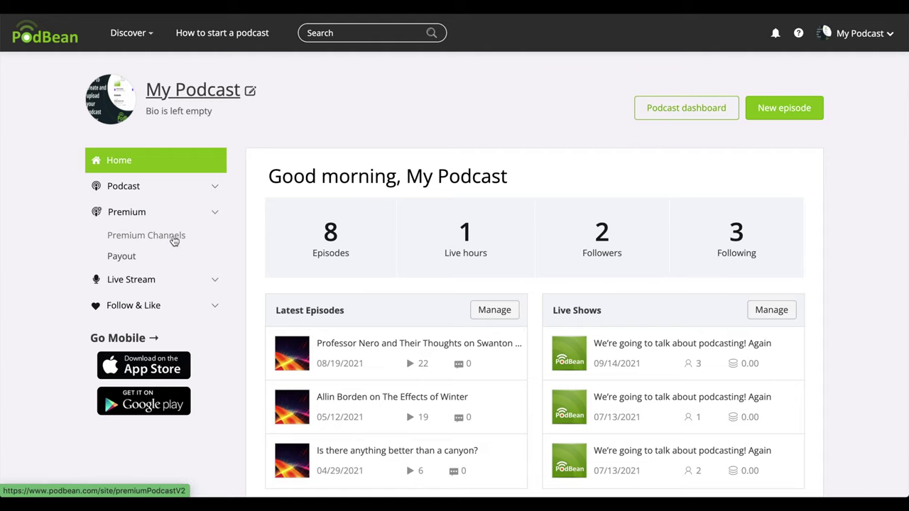
{"action": "left_click", "coordinate": [174, 241]}
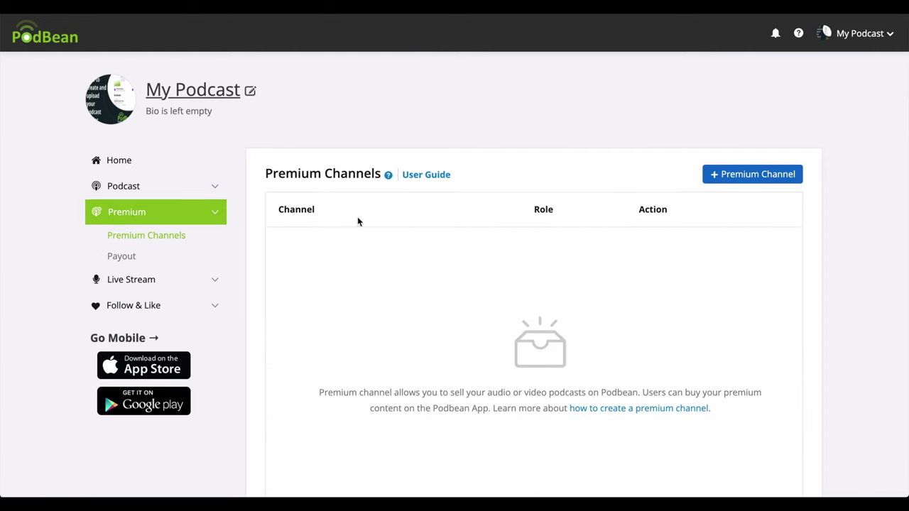
{"action": "left_click", "coordinate": [743, 174]}
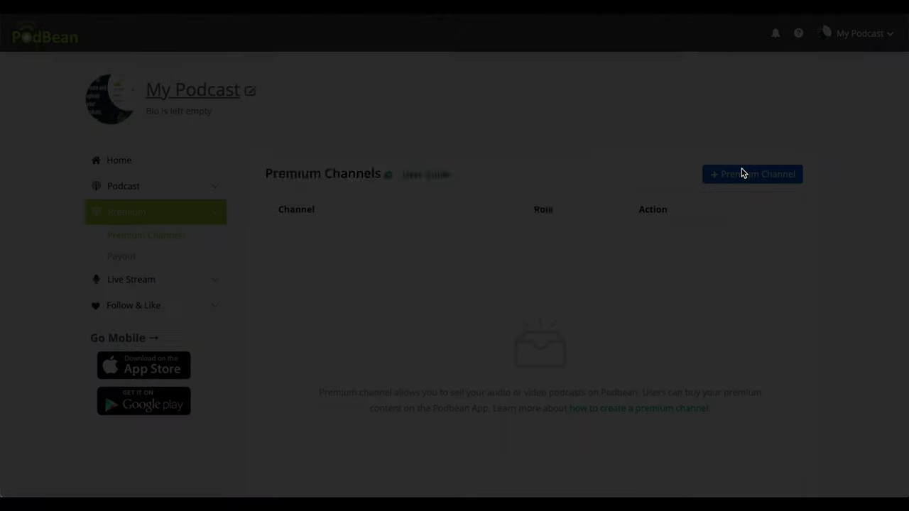
{"action": "left_click", "coordinate": [589, 138]}
{"action": "type", "text": "MyPodcastChannel"}
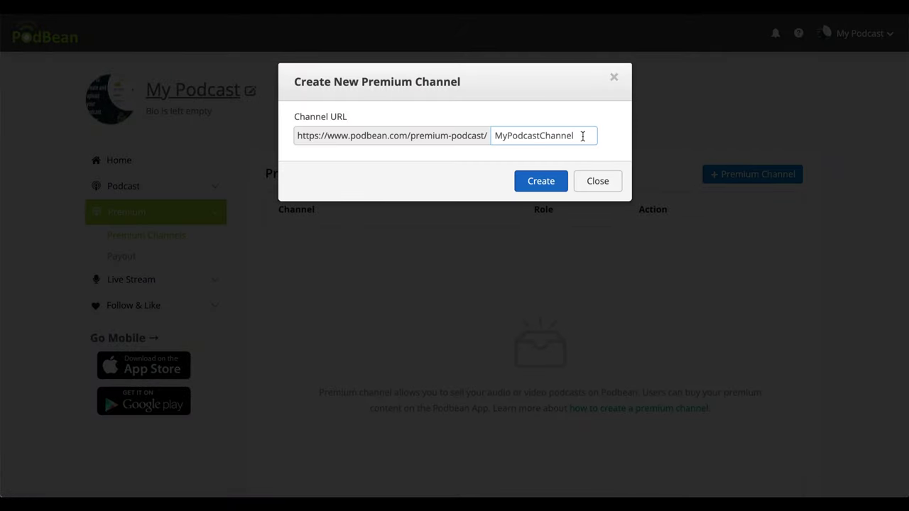
{"action": "left_click", "coordinate": [529, 183]}
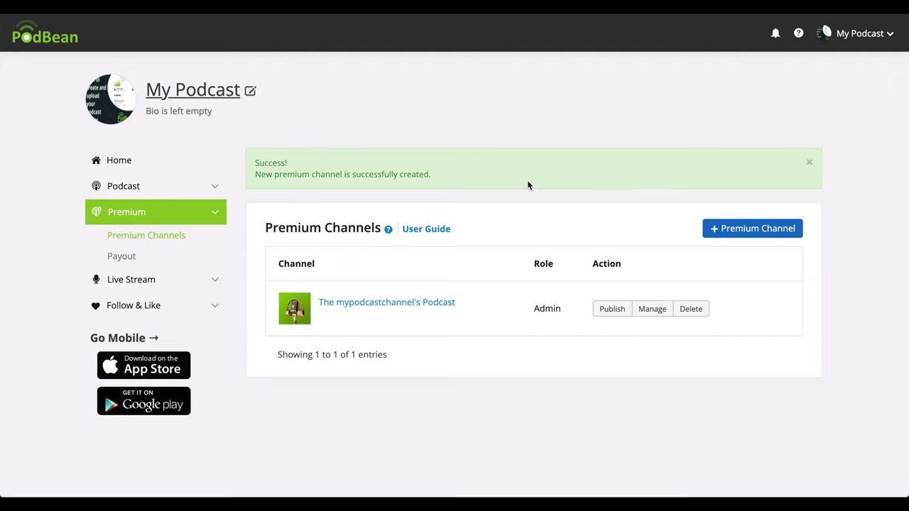
Step: Go to the new channel's Premium Settings page from its management dashboard
{"action": "left_click", "coordinate": [652, 309]}
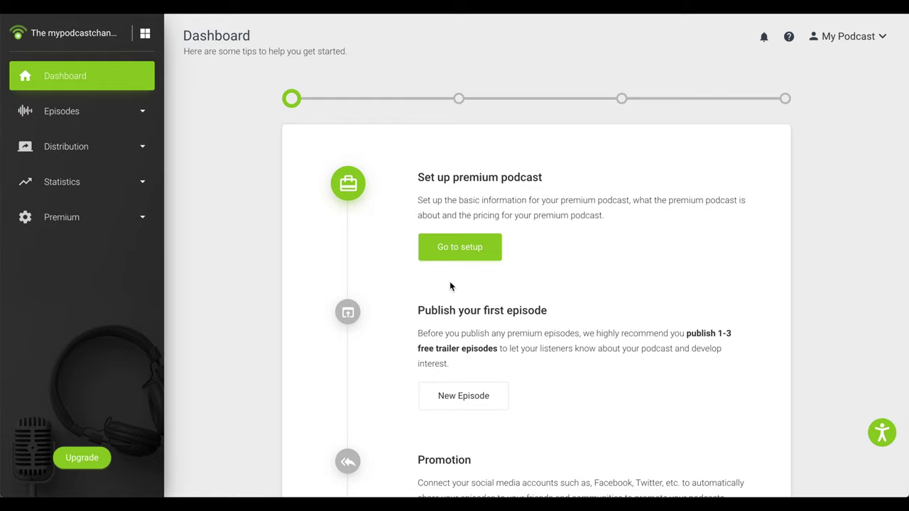
{"action": "left_click", "coordinate": [109, 222]}
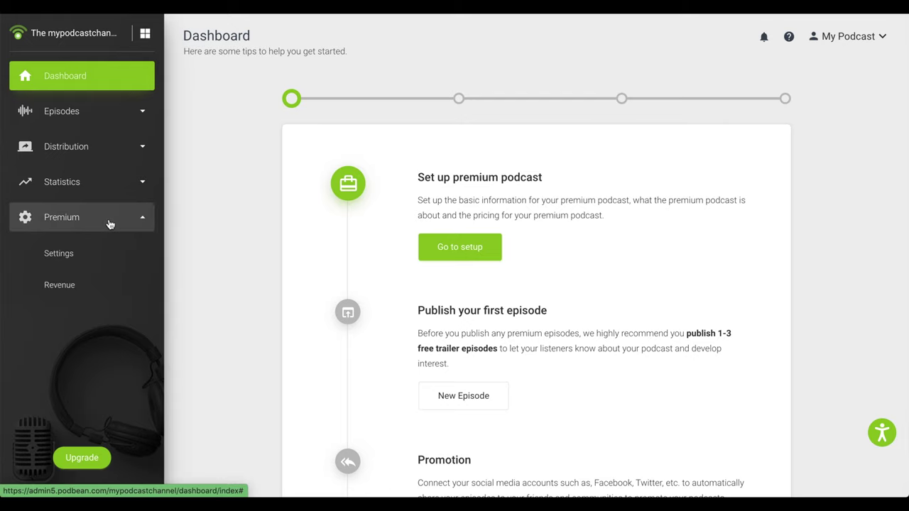
{"action": "left_click", "coordinate": [59, 256]}
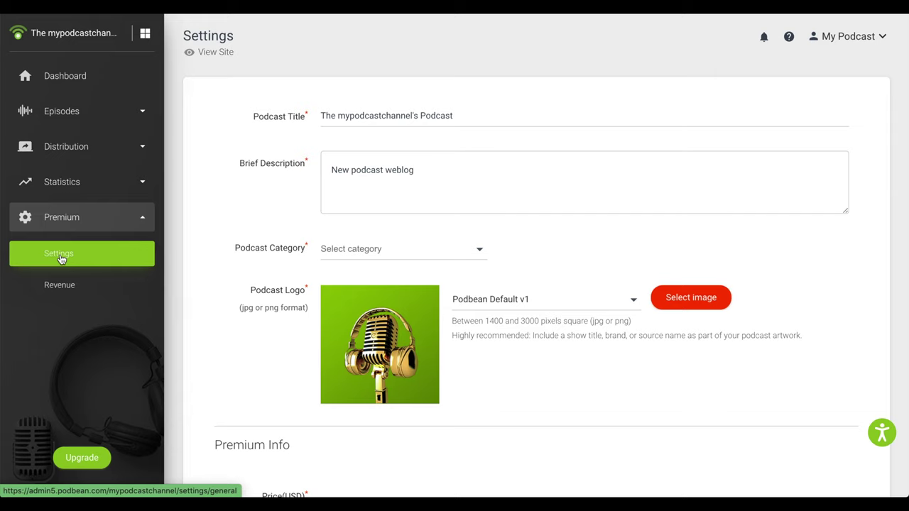
Step: Title it 'My Premium Channel', describe it 'Welcome to my premium podcast channel!', category Arts
{"action": "triple_click", "coordinate": [383, 115]}
{"action": "type", "text": "My Premium Channel"}
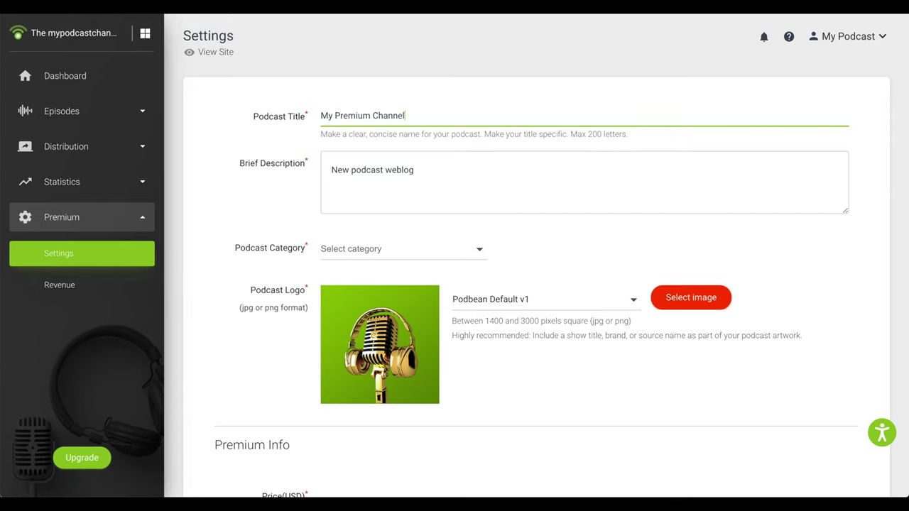
{"action": "triple_click", "coordinate": [372, 170]}
{"action": "type", "text": "Welcome to my premium podcast channel!"}
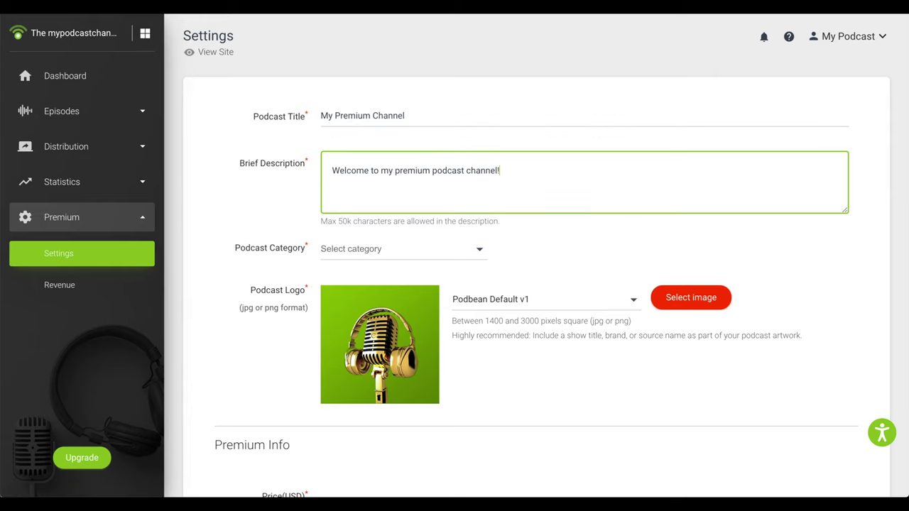
{"action": "left_click", "coordinate": [339, 250]}
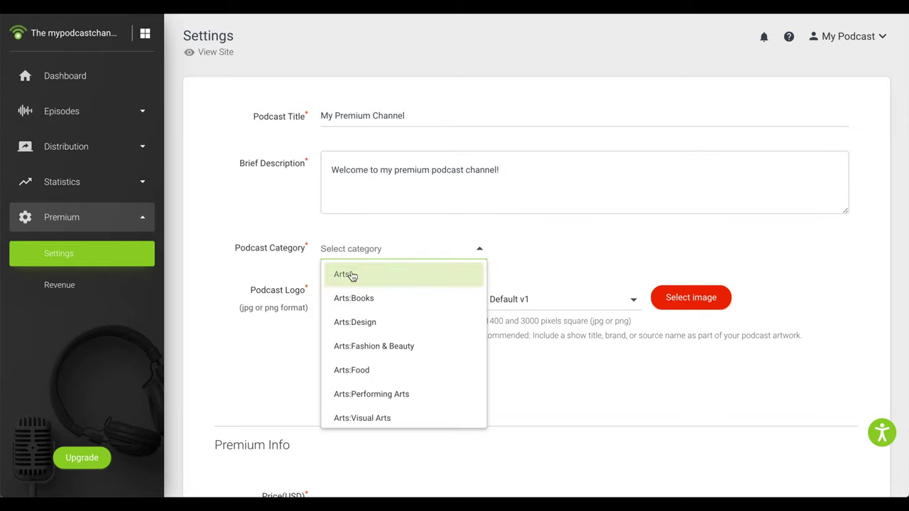
{"action": "left_click", "coordinate": [353, 275]}
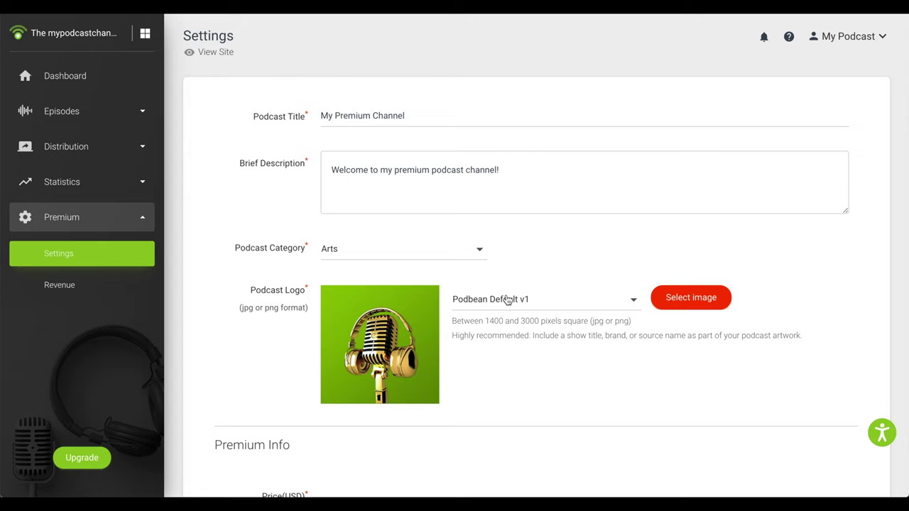
Step: Enter a price of 100 USD (700 Golden Beans) and keep the podcast status Ongoing
{"action": "scroll", "coordinate": [507, 300], "scroll_direction": "down", "scroll_amount": 3}
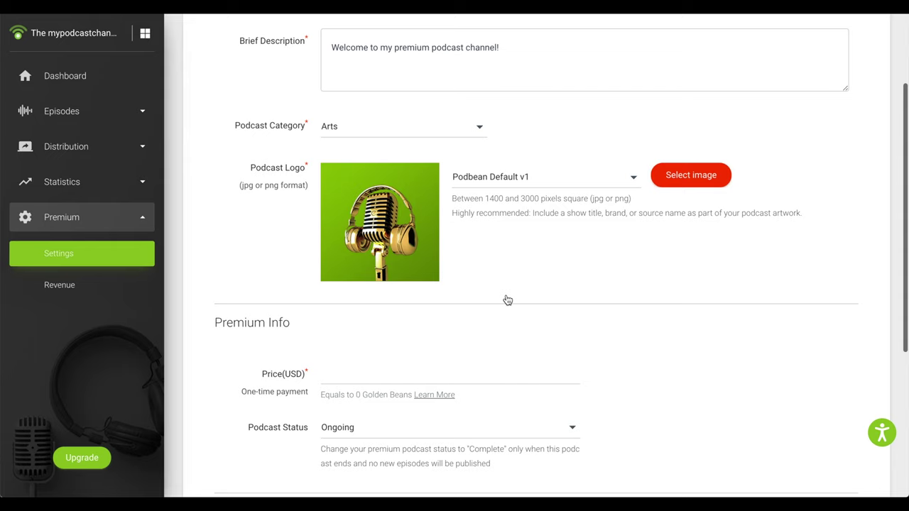
{"action": "scroll", "coordinate": [508, 301], "scroll_direction": "down", "scroll_amount": 1}
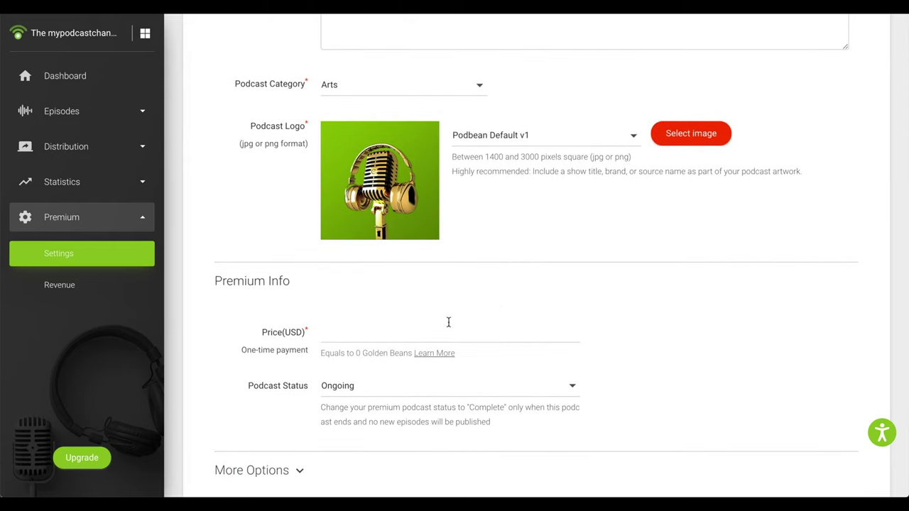
{"action": "left_click", "coordinate": [426, 329]}
{"action": "type", "text": "100"}
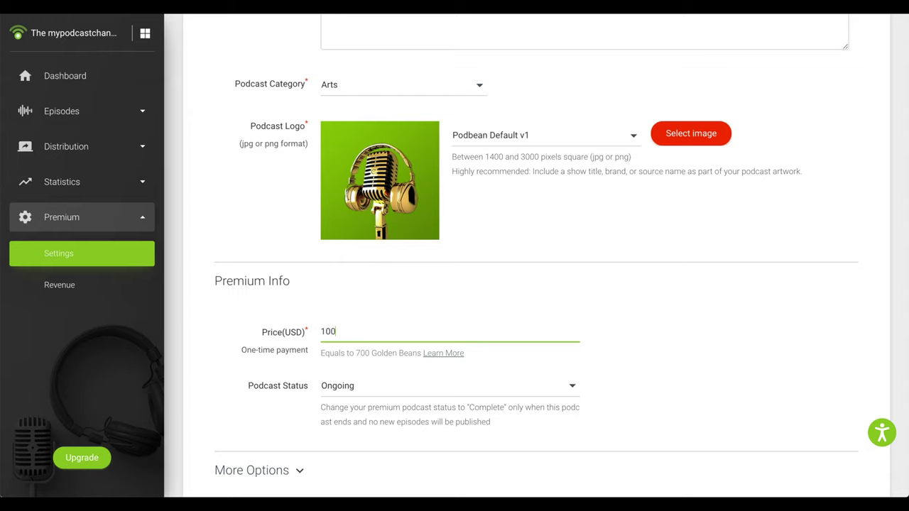
{"action": "left_click", "coordinate": [420, 392]}
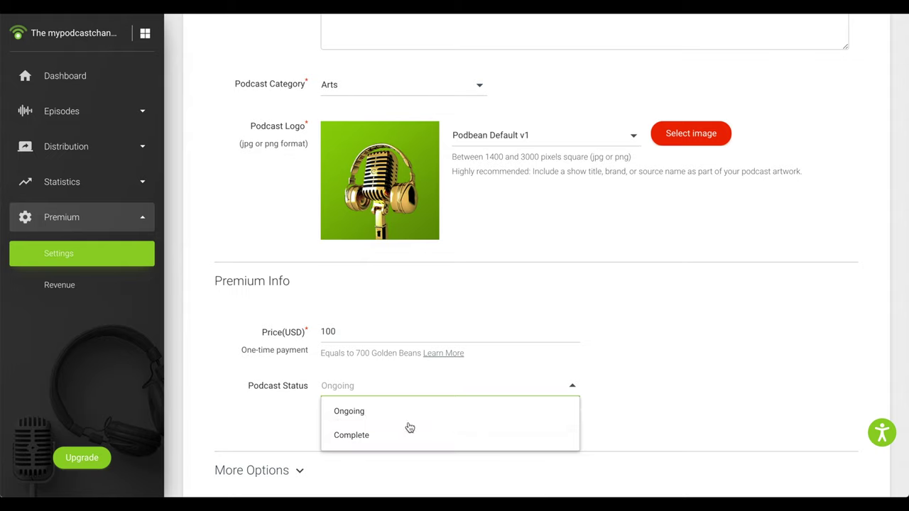
{"action": "left_click", "coordinate": [411, 421]}
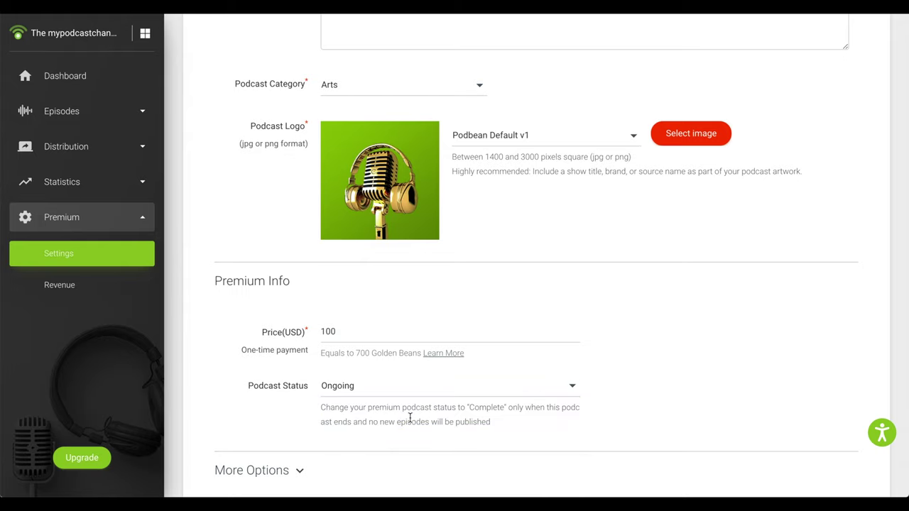
Step: Accept the Podbean Terms of Use under More Options and submit the channel settings
{"action": "scroll", "coordinate": [409, 418], "scroll_direction": "down", "scroll_amount": 3}
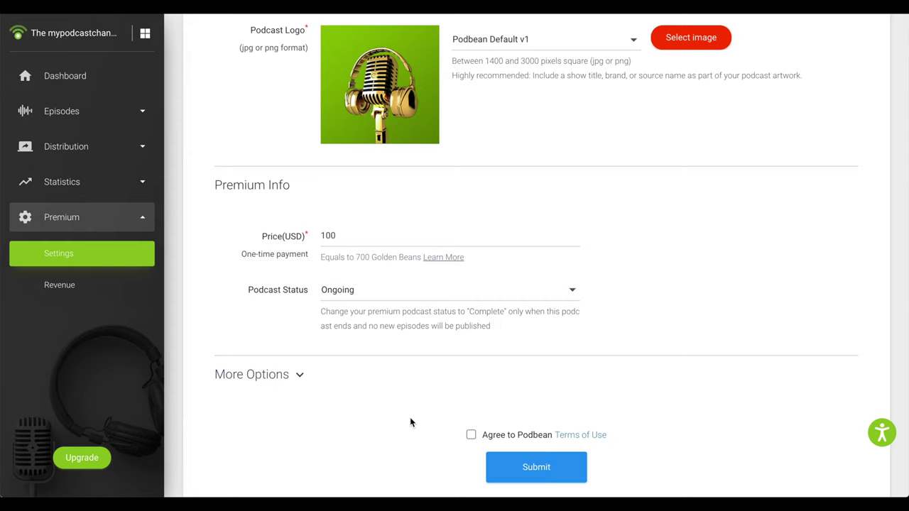
{"action": "left_click", "coordinate": [267, 373]}
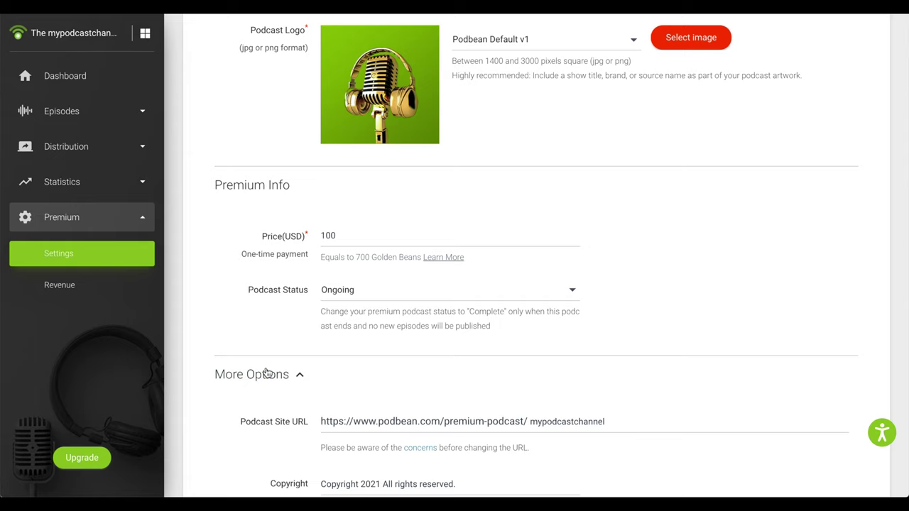
{"action": "scroll", "coordinate": [267, 374], "scroll_direction": "down", "scroll_amount": 1}
{"action": "scroll", "coordinate": [267, 373], "scroll_direction": "down", "scroll_amount": 1}
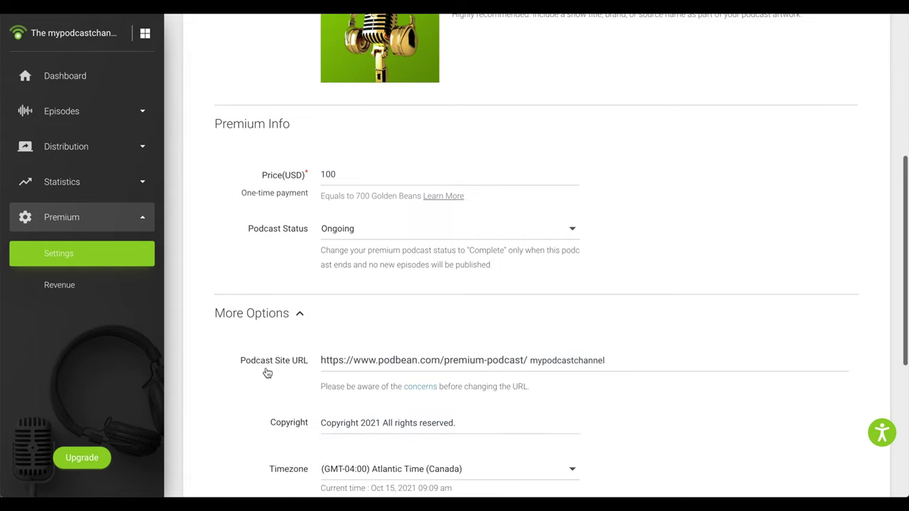
{"action": "scroll", "coordinate": [267, 374], "scroll_direction": "down", "scroll_amount": 1}
{"action": "scroll", "coordinate": [267, 373], "scroll_direction": "down", "scroll_amount": 2}
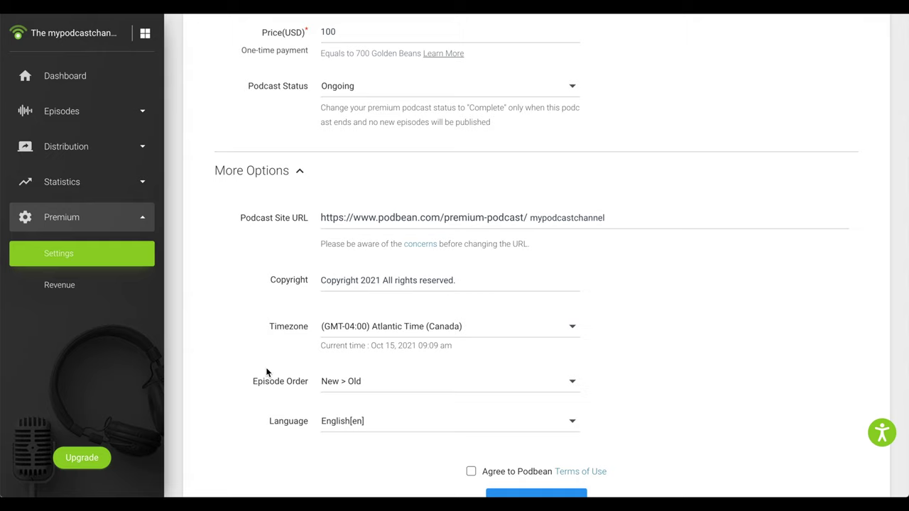
{"action": "scroll", "coordinate": [267, 374], "scroll_direction": "down", "scroll_amount": 2}
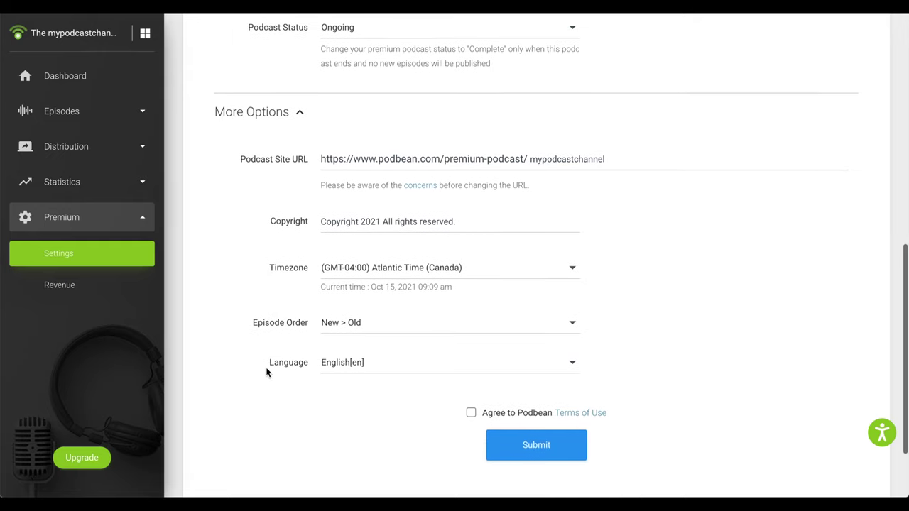
{"action": "left_click", "coordinate": [472, 408]}
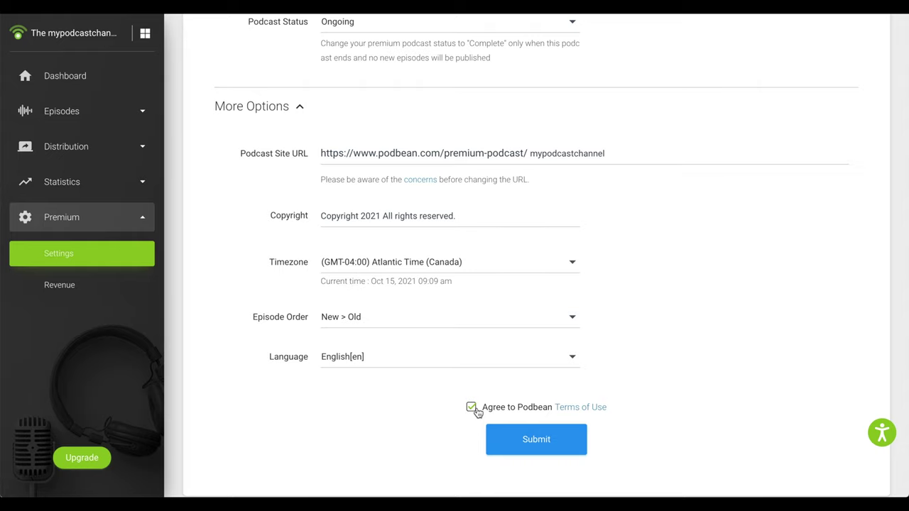
{"action": "left_click", "coordinate": [540, 452]}
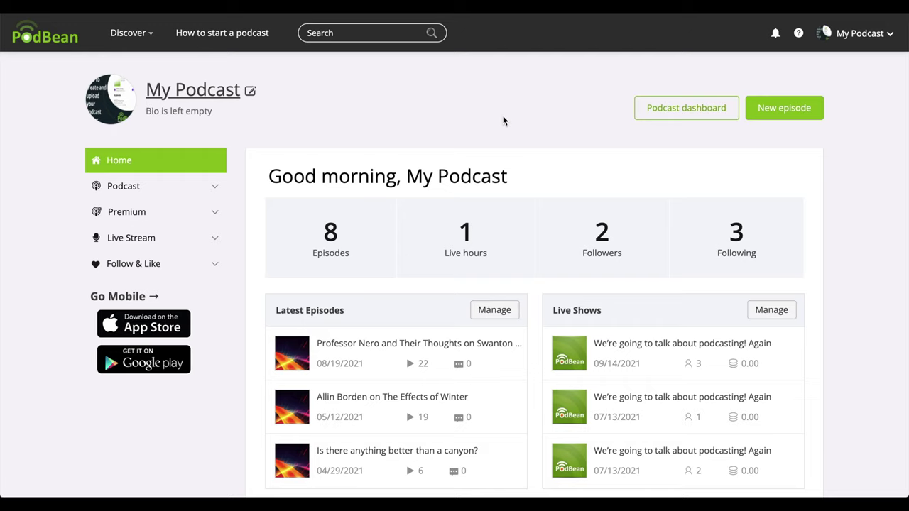
Step: Start publishing an episode to My Premium Channel from the Premium Channels list
{"action": "left_click", "coordinate": [188, 211]}
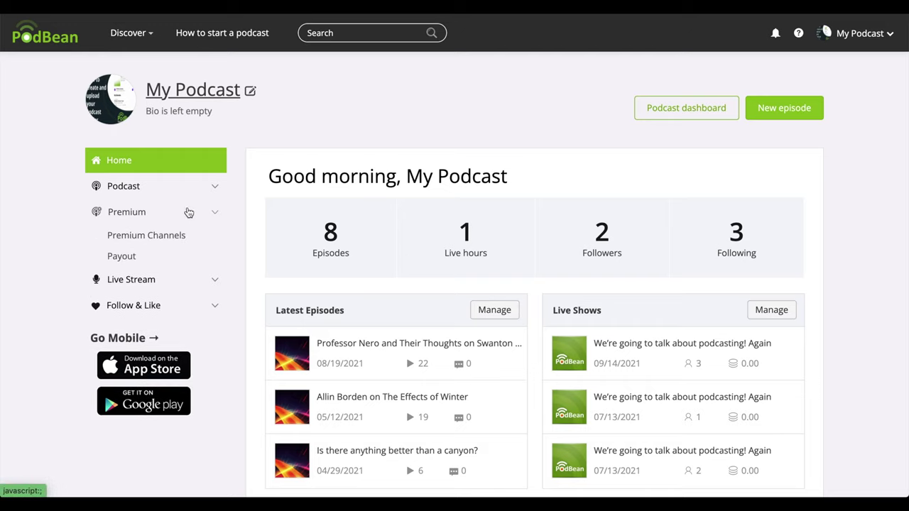
{"action": "left_click", "coordinate": [171, 240]}
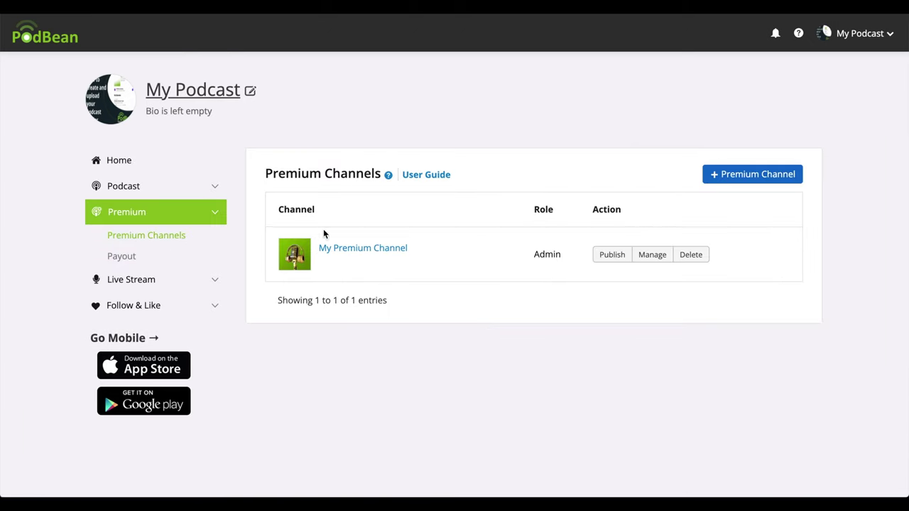
{"action": "left_click", "coordinate": [612, 255]}
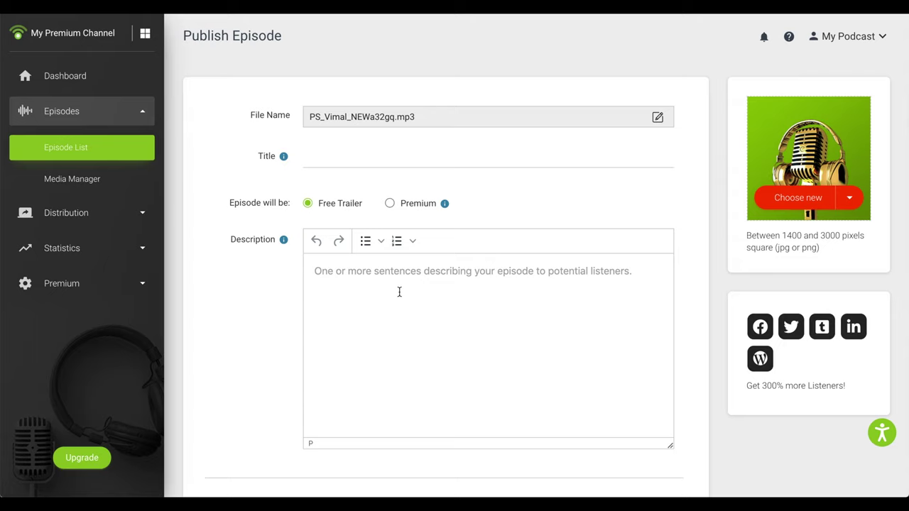
Step: Set the episode title and description to 'My Premium Podcast Episode' and mark it Premium
{"action": "left_click", "coordinate": [361, 154]}
{"action": "type", "text": "My Premium Podcast Episode"}
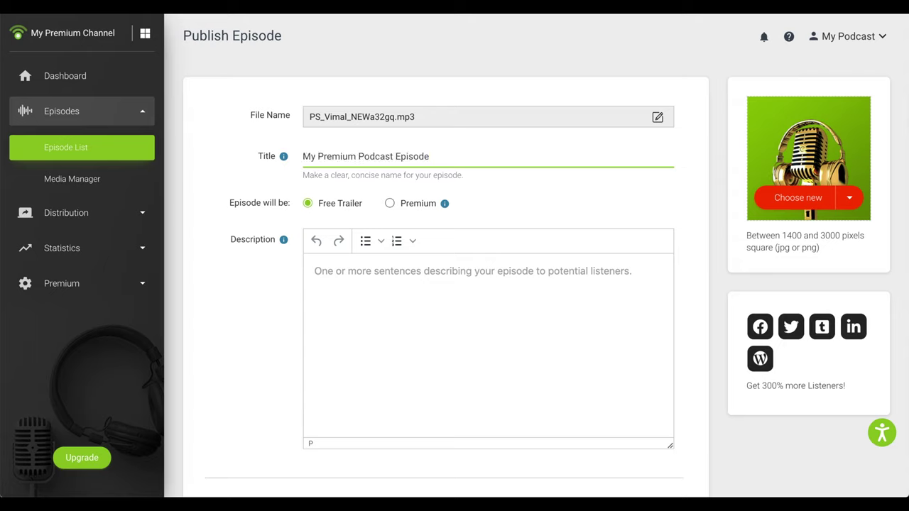
{"action": "left_click", "coordinate": [379, 279]}
{"action": "type", "text": "My Premium Podcast Episode"}
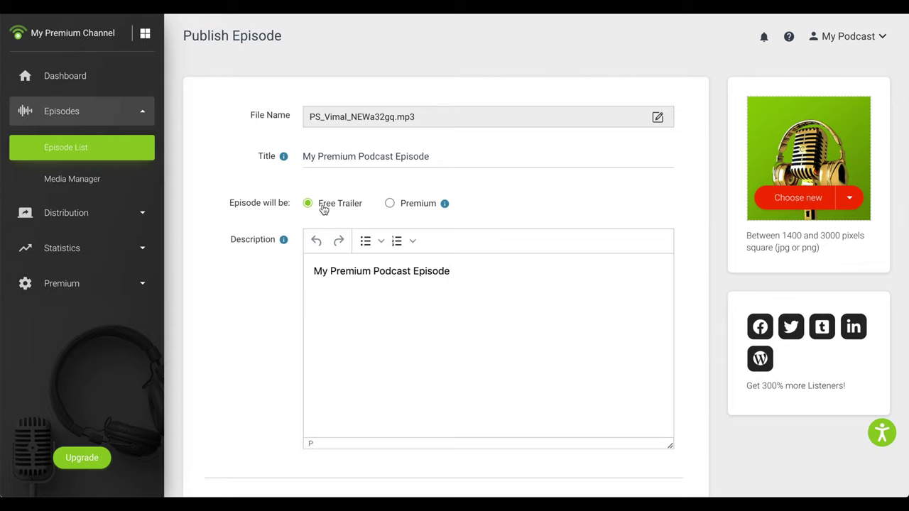
{"action": "left_click", "coordinate": [389, 204]}
{"action": "scroll", "coordinate": [388, 205], "scroll_direction": "down", "scroll_amount": 3}
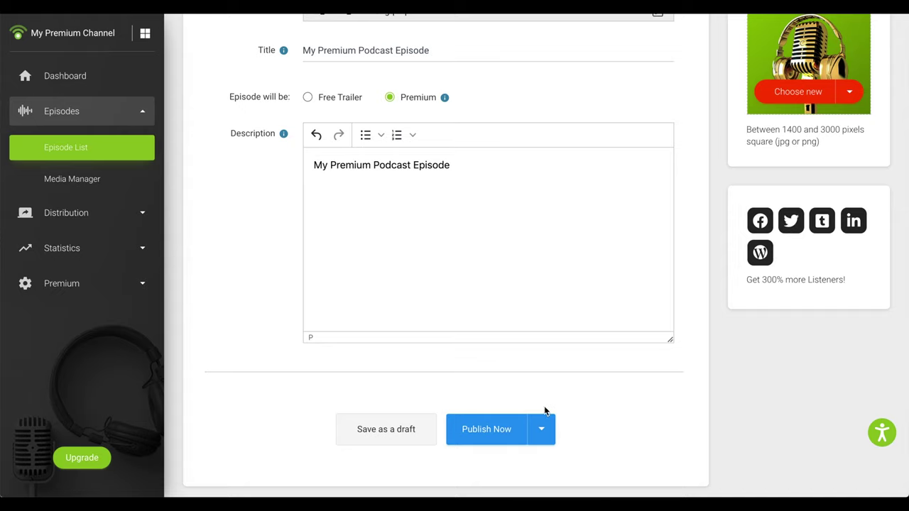
Step: Try the Schedule Episode option, then close the date picker without setting a date
{"action": "left_click", "coordinate": [541, 429]}
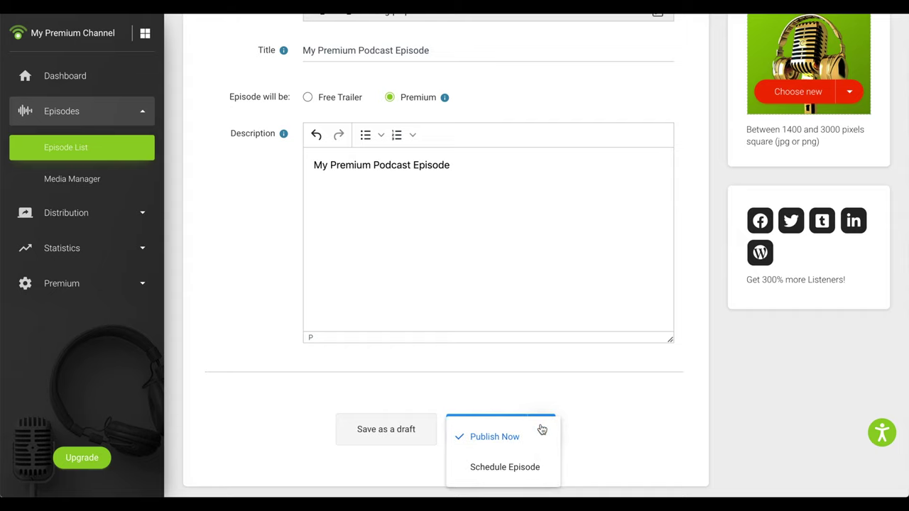
{"action": "scroll", "coordinate": [542, 429], "scroll_direction": "down", "scroll_amount": 1}
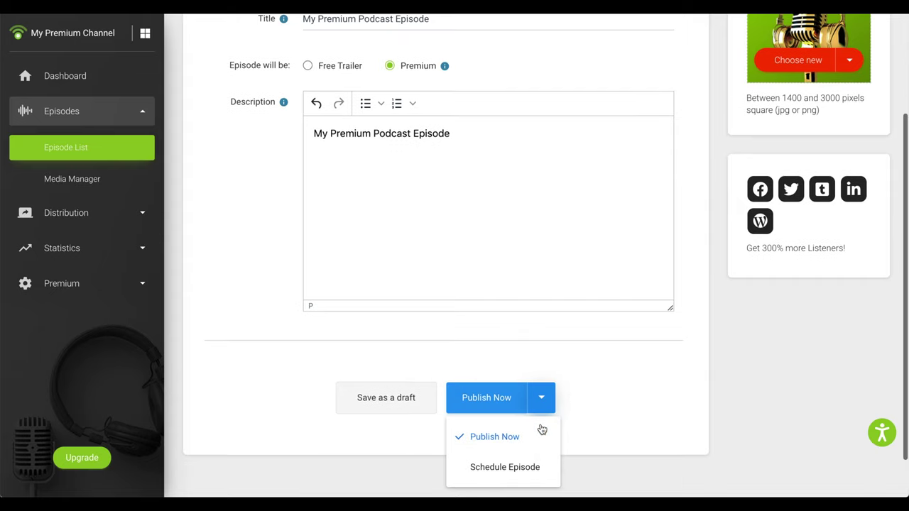
{"action": "left_click", "coordinate": [519, 466]}
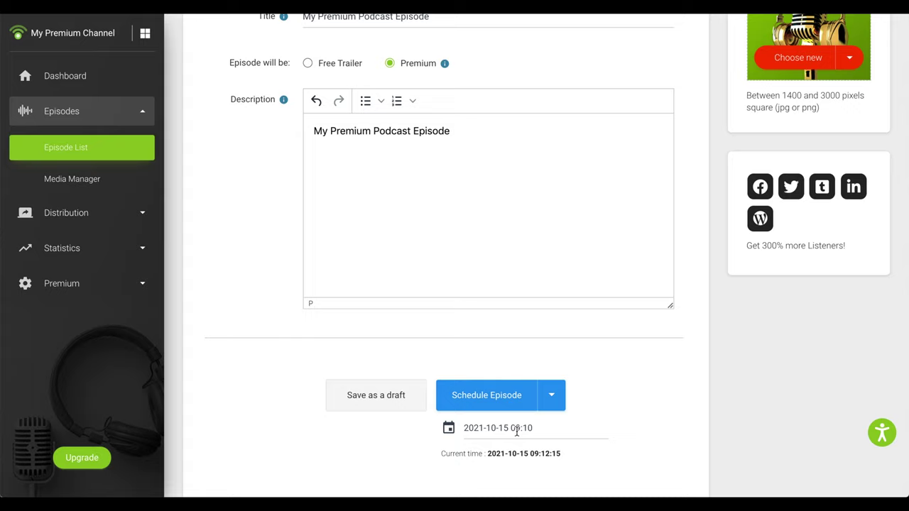
{"action": "left_click", "coordinate": [516, 430]}
{"action": "scroll", "coordinate": [516, 430], "scroll_direction": "down", "scroll_amount": 1}
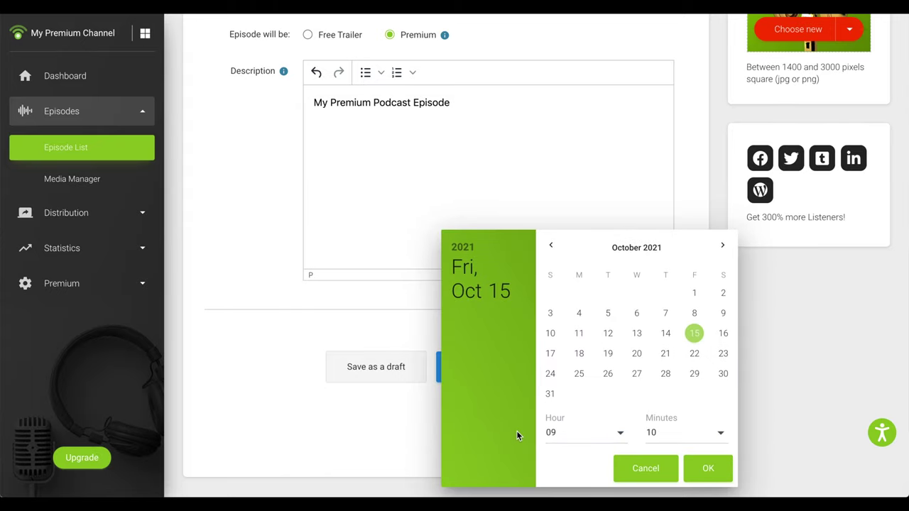
{"action": "left_click", "coordinate": [632, 468]}
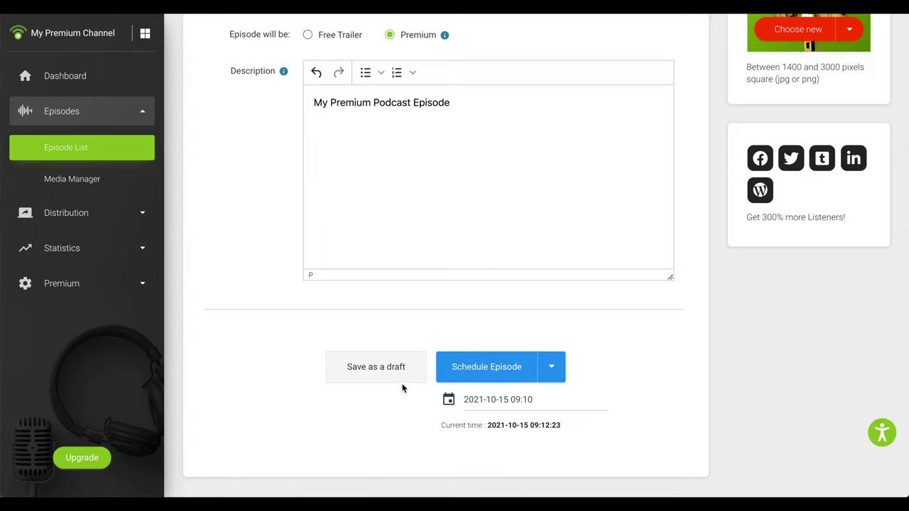
Step: Switch back to Publish Now and publish the episode immediately
{"action": "left_click", "coordinate": [558, 373]}
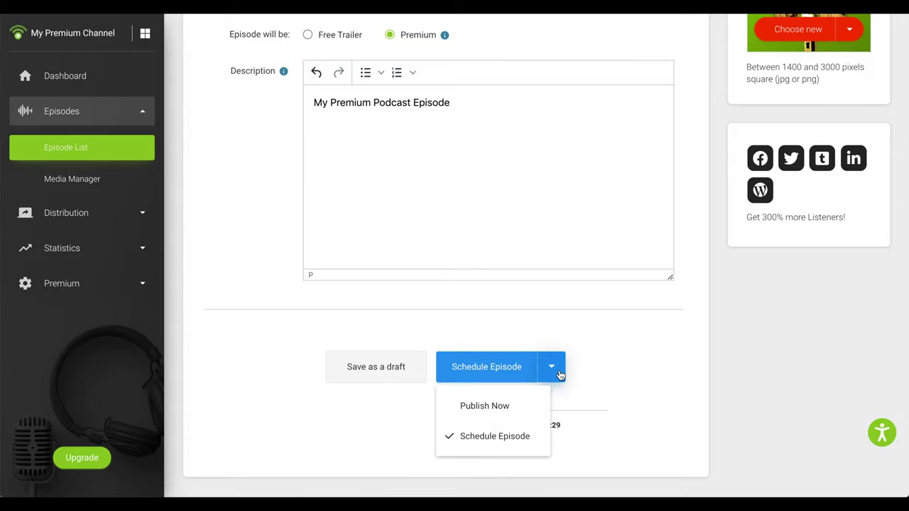
{"action": "left_click", "coordinate": [511, 406]}
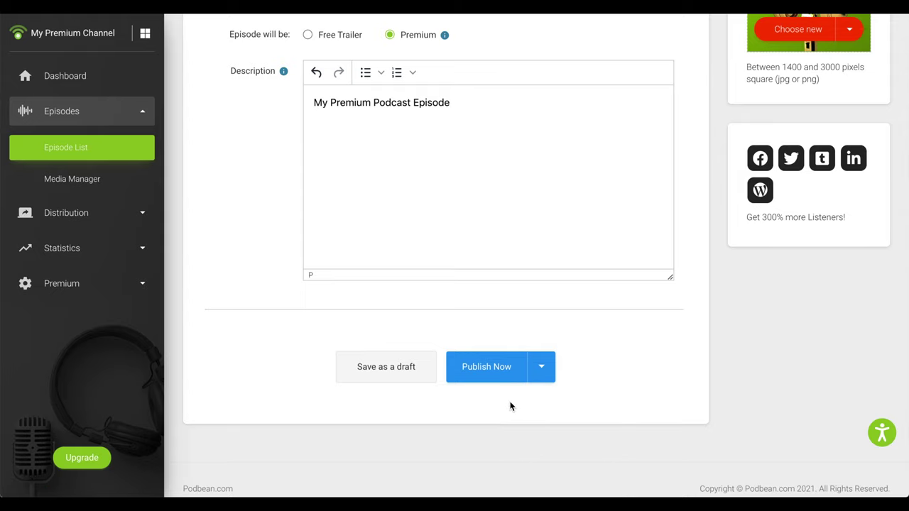
{"action": "left_click", "coordinate": [484, 374]}
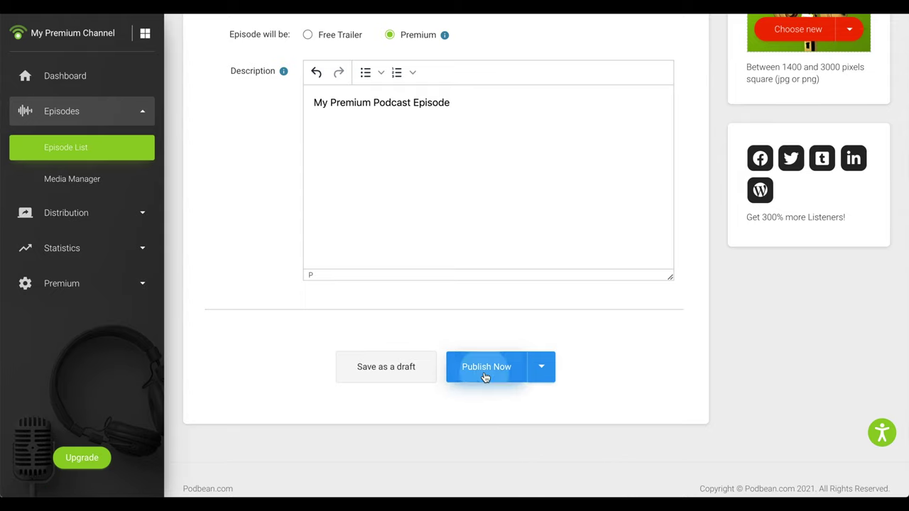